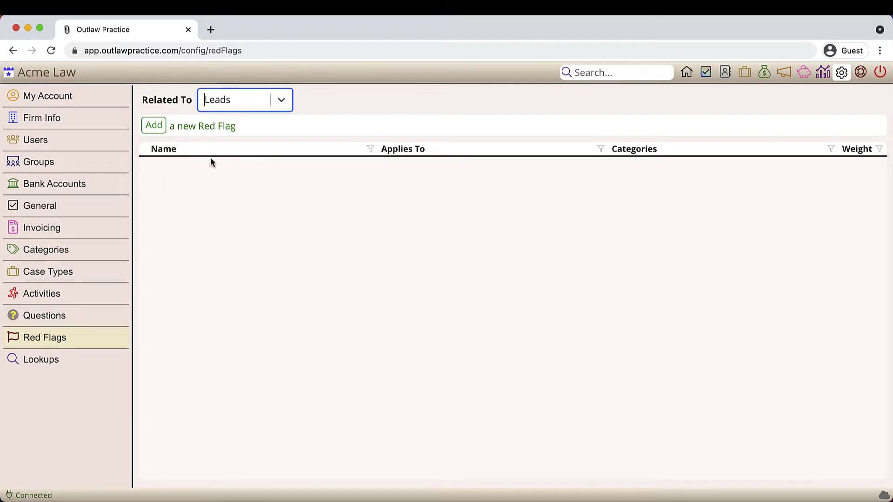
Start a new red flag related to Leads with the text "Argues about the price"
click(288, 101)
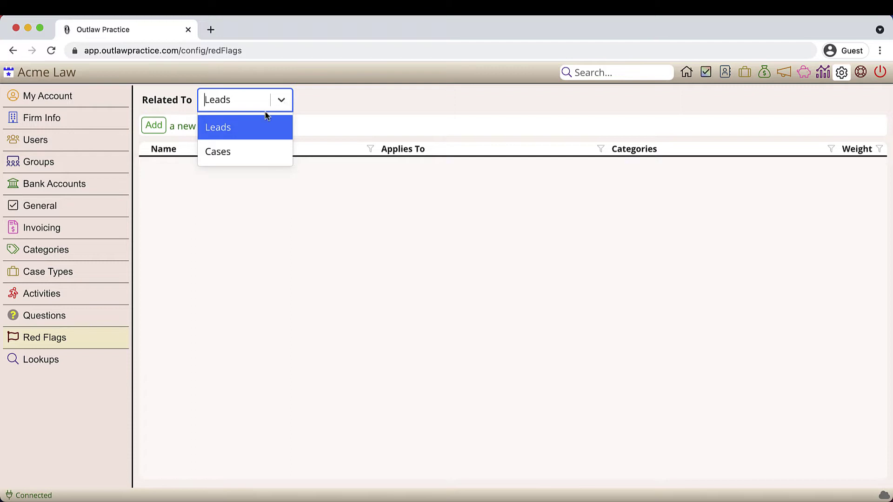
click(245, 130)
click(154, 125)
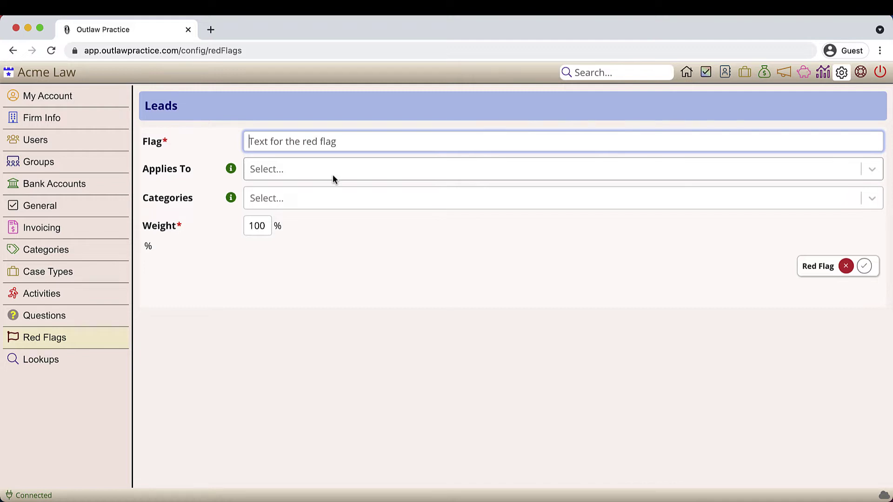
text(Argues ab)
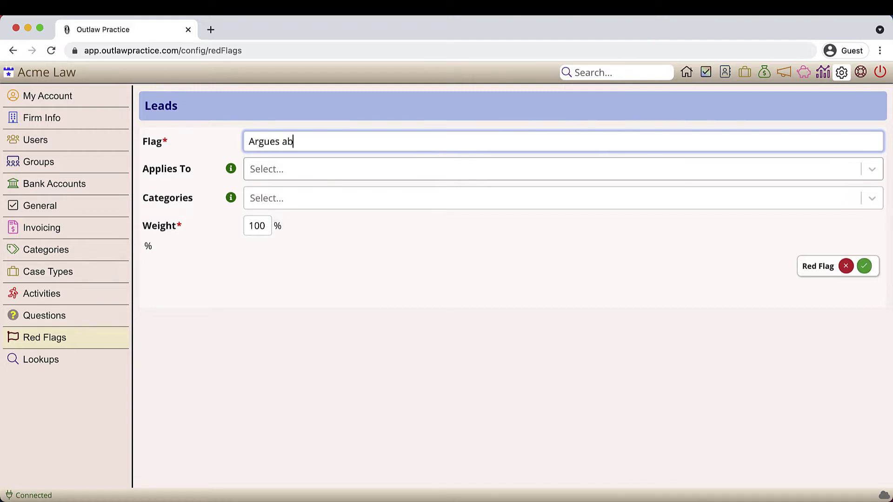
text(out the price)
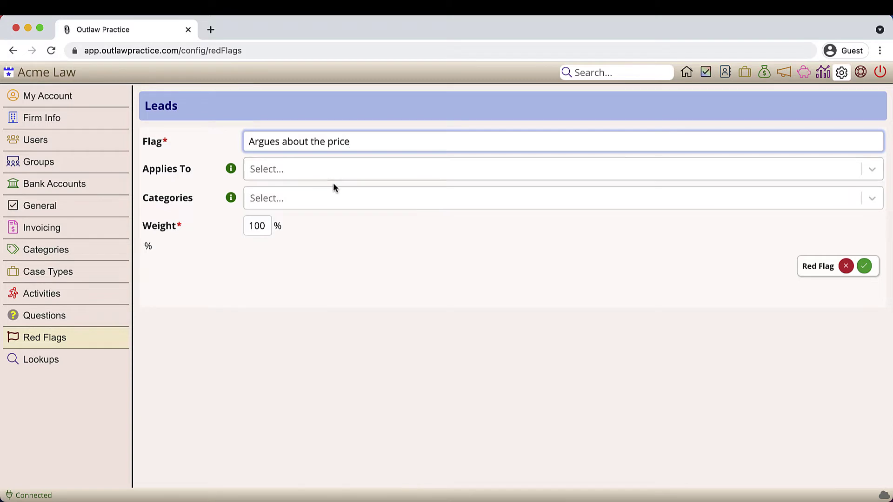
Assign the Financial and Temperament categories to the price red flag and save it
click(345, 193)
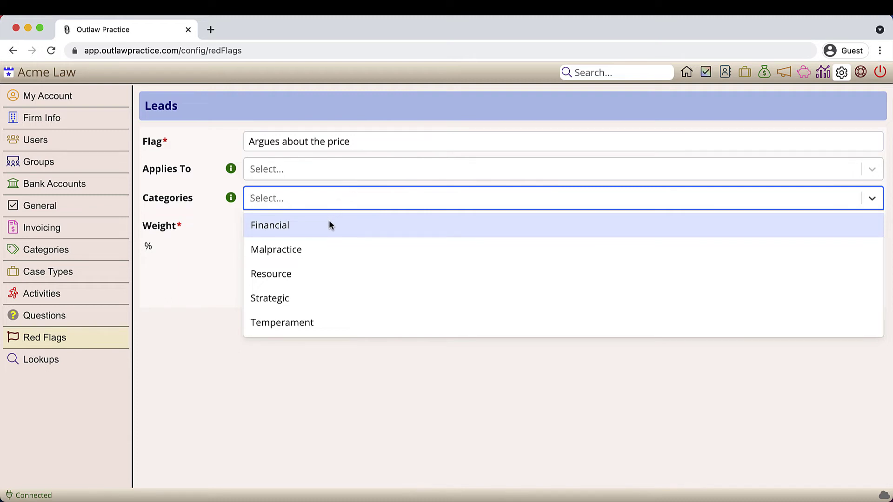
click(330, 223)
click(350, 191)
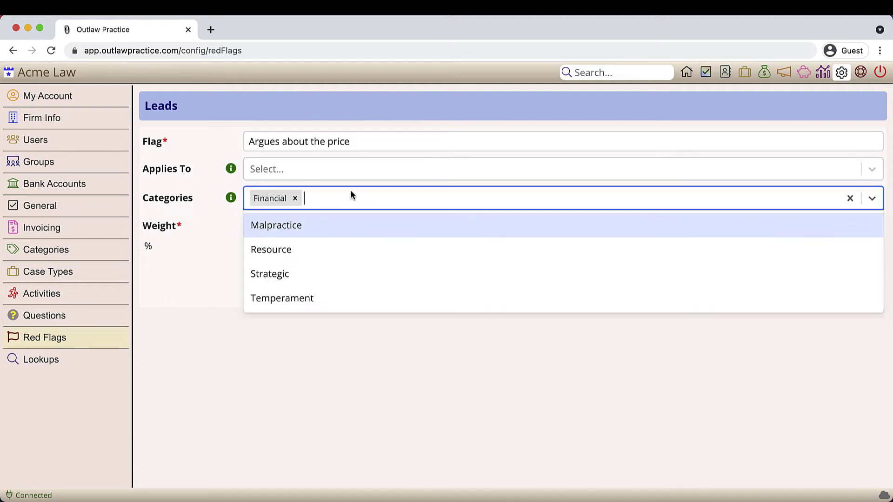
click(320, 300)
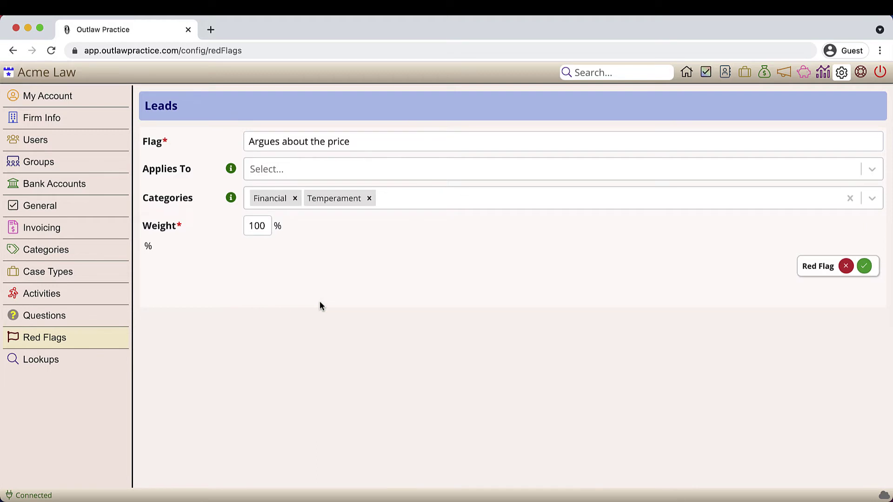
click(265, 225)
click(863, 267)
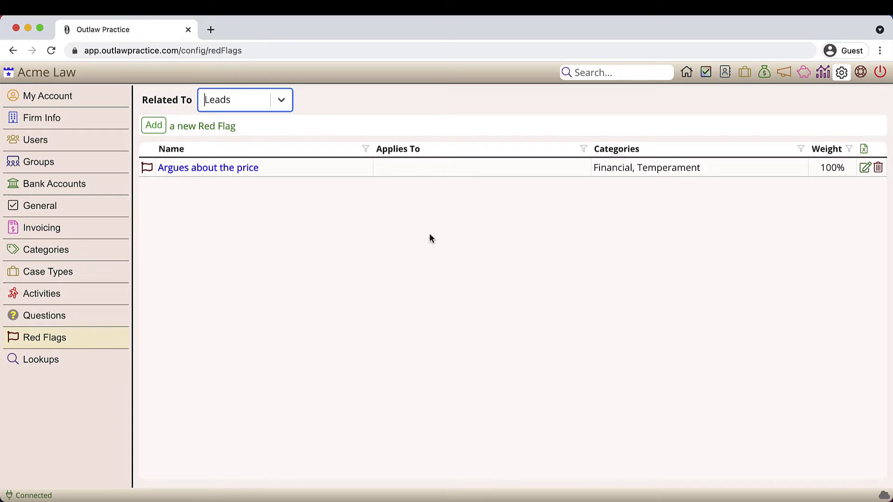
Start another lead red flag reading "Talk poorly about their spouse" that applies to Divorce (Uncontested)
click(156, 129)
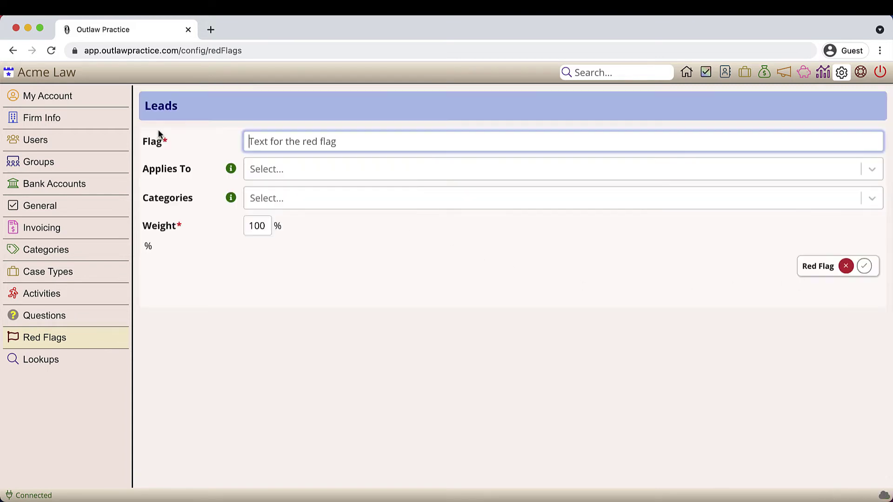
click(319, 171)
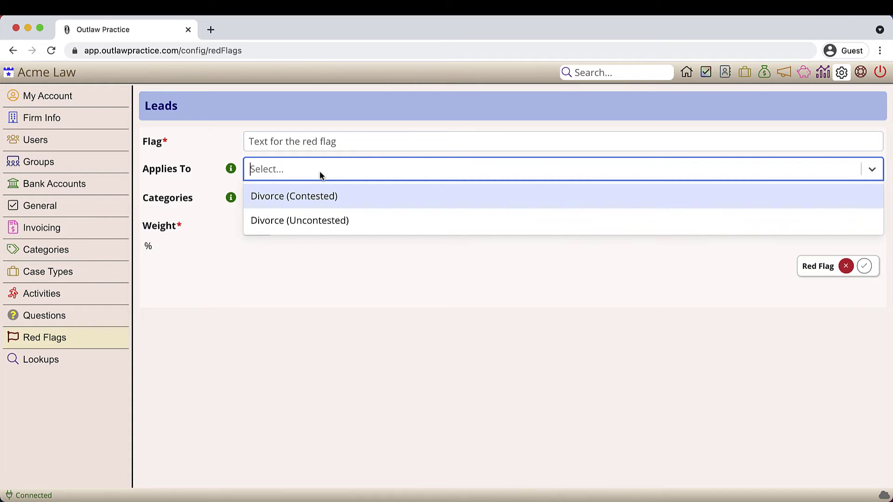
click(332, 224)
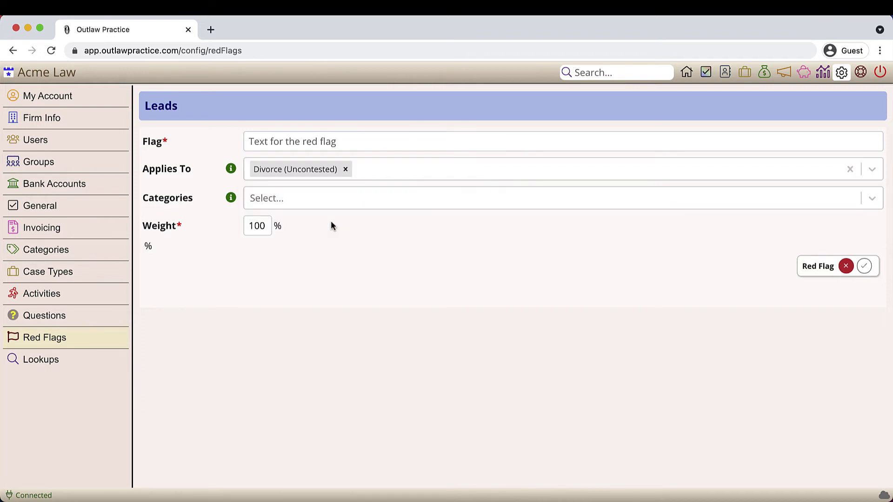
click(335, 141)
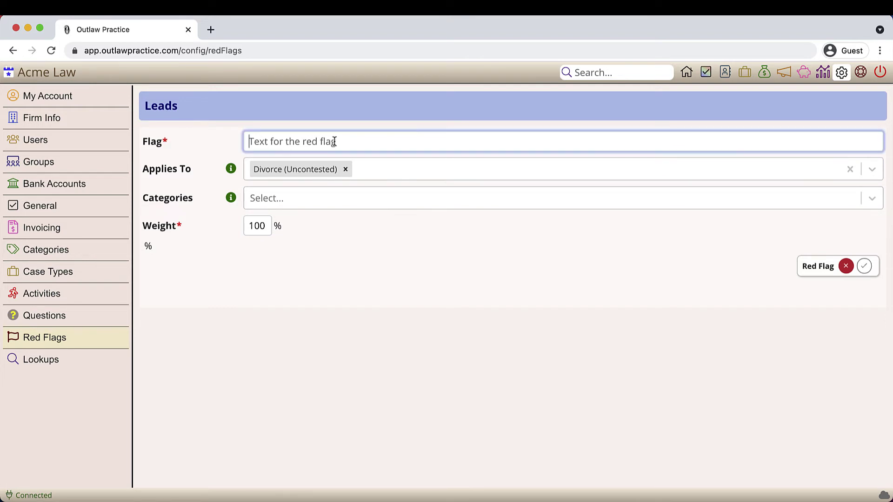
text(Talk )
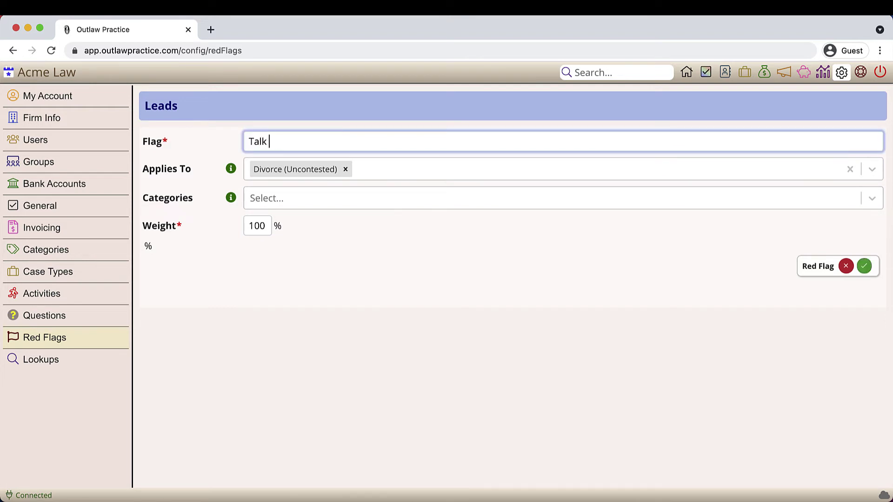
text(poorly about their spouse)
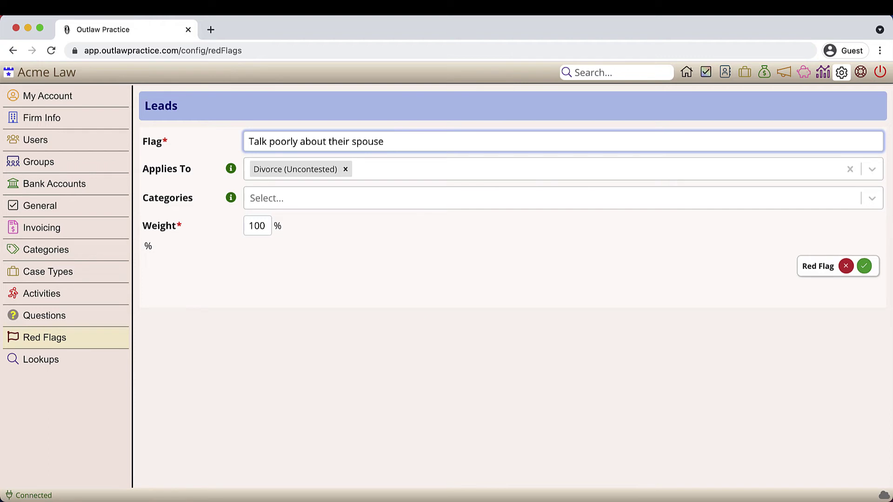
Give the spouse red flag the Temperament category and a weight of 120%, and save it
click(325, 197)
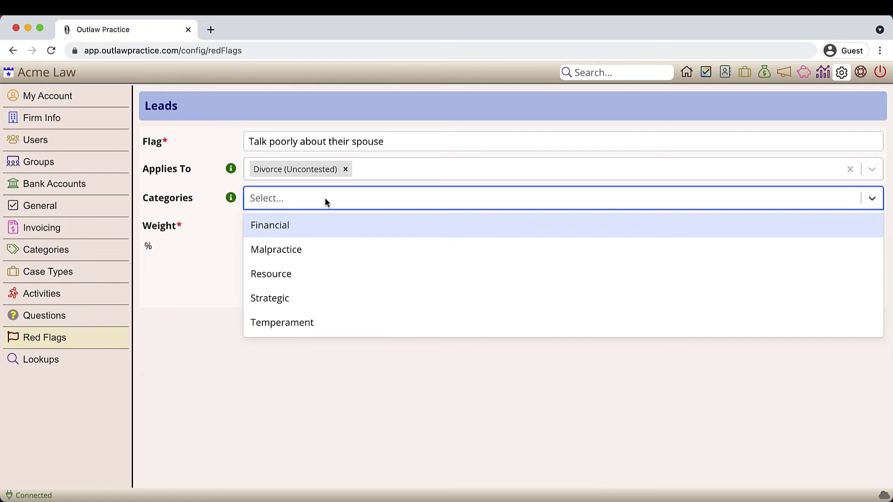
click(329, 322)
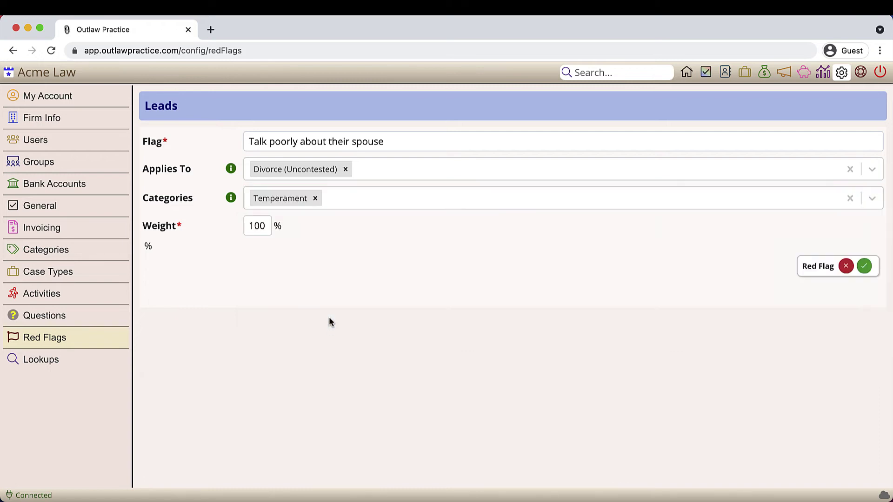
click(356, 202)
click(356, 202)
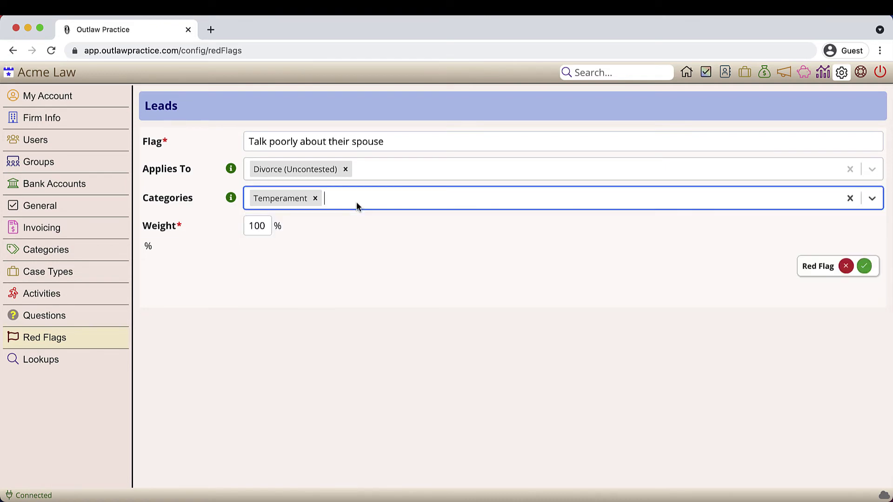
double_click(259, 226)
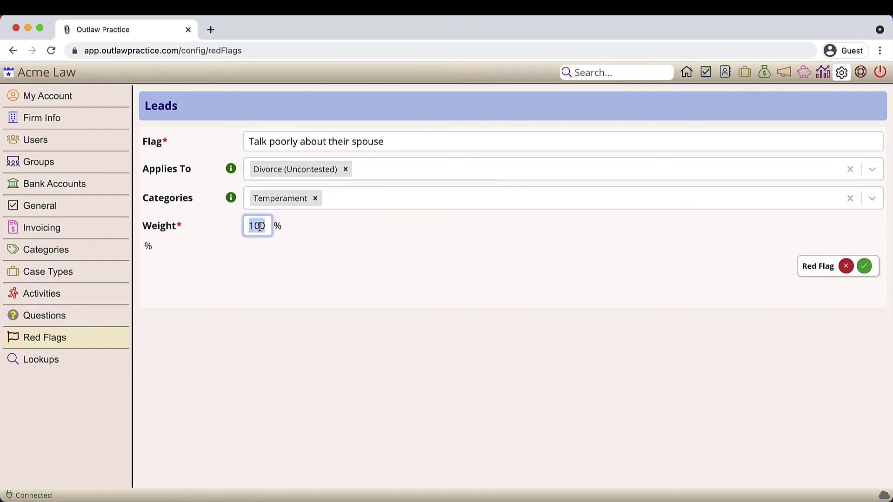
text(120)
click(863, 267)
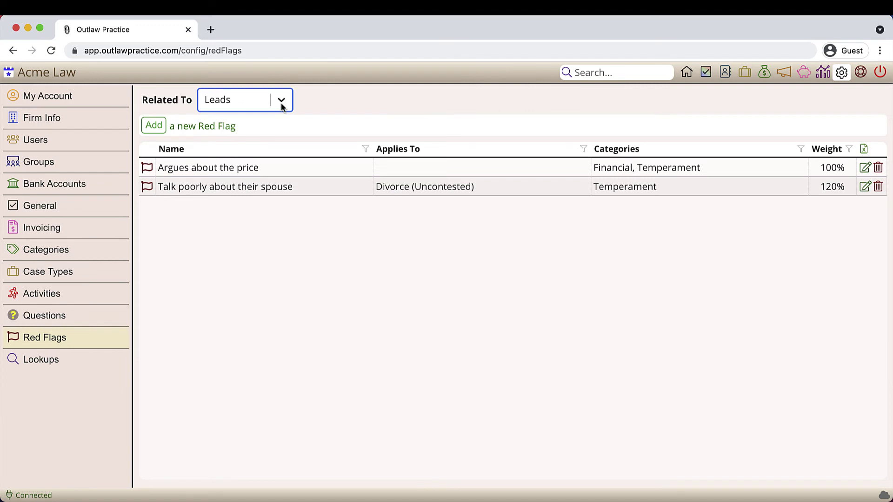
Create a new lead with the short description "Uncontested Divorce"
click(763, 78)
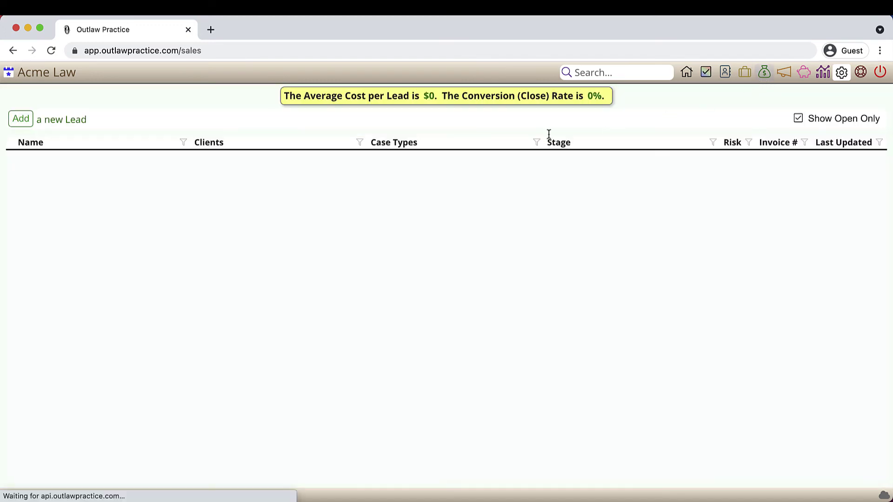
click(23, 119)
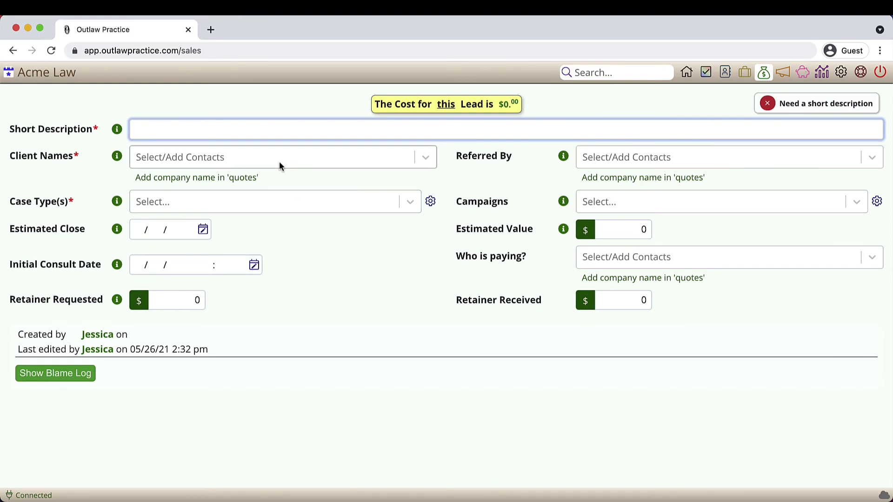
text(Uncon)
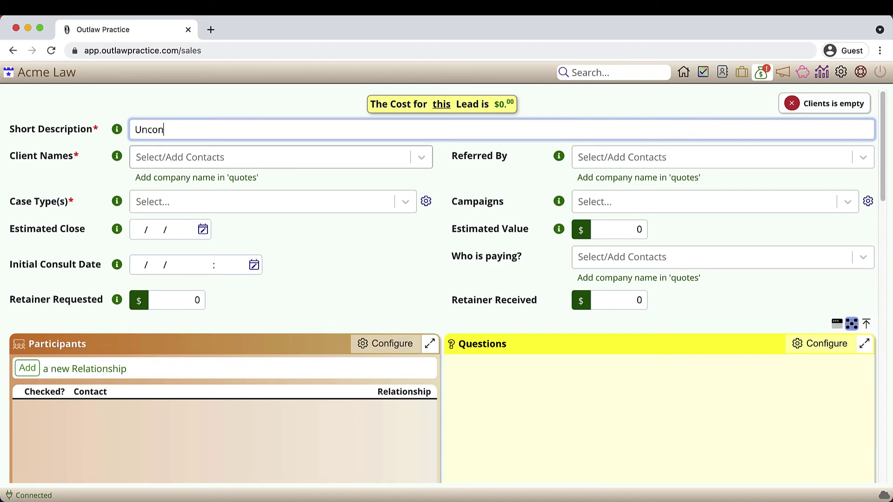
text(tested Divorce)
Add the lead's client as a new contact by full name and set the case type to Divorce (Uncontested)
click(277, 158)
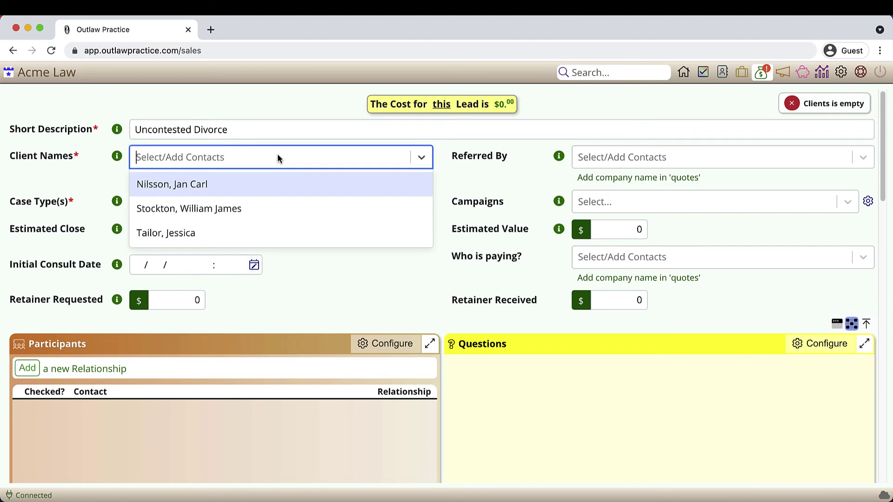
text(John Doe)
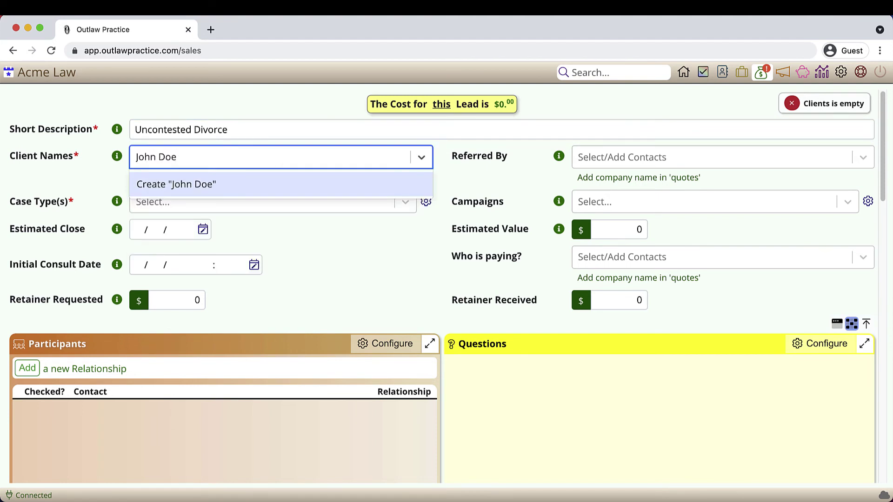
key(Return)
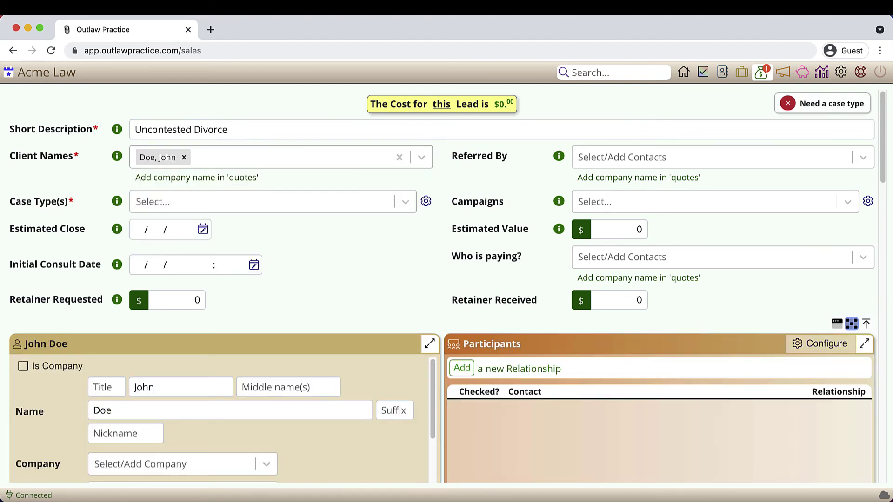
click(274, 202)
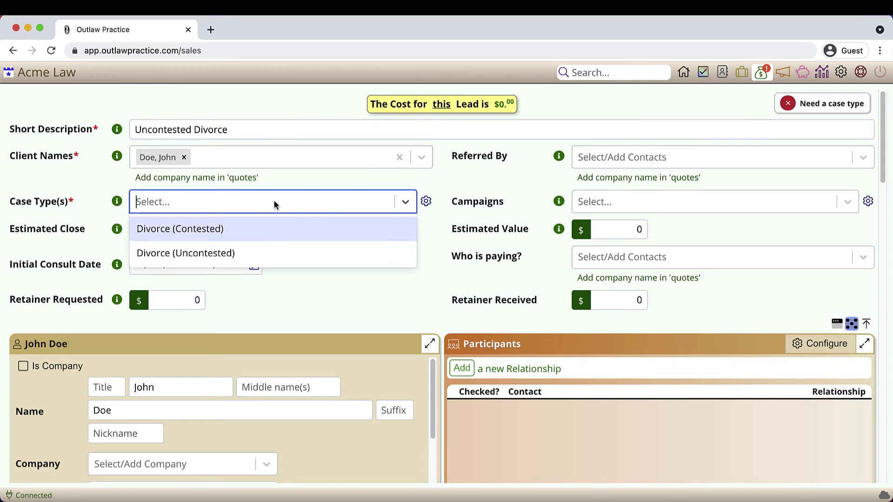
click(256, 251)
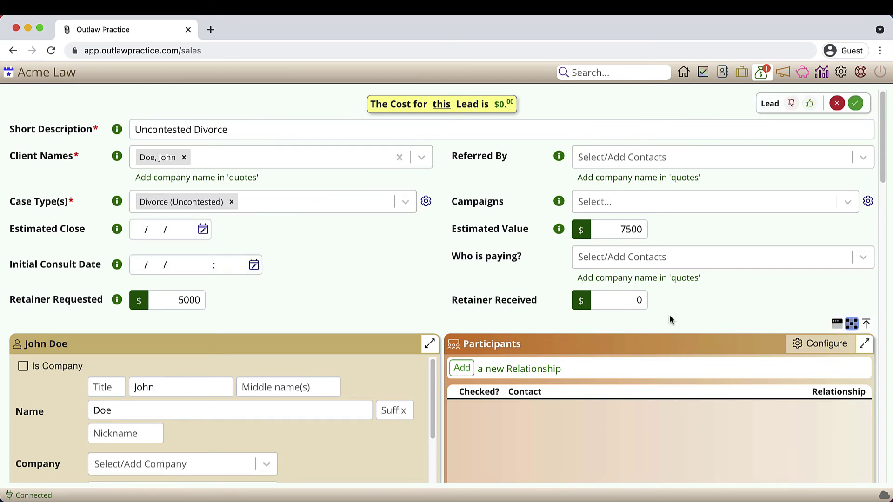
Mark the "Talk poorly about their spouse" red flag as applying to the new lead
scroll(802, 307, down, 10)
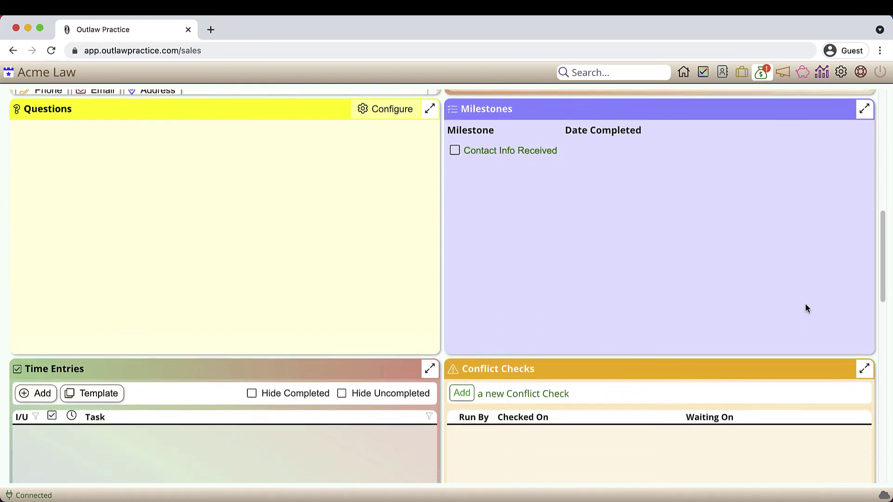
scroll(806, 308, down, 8)
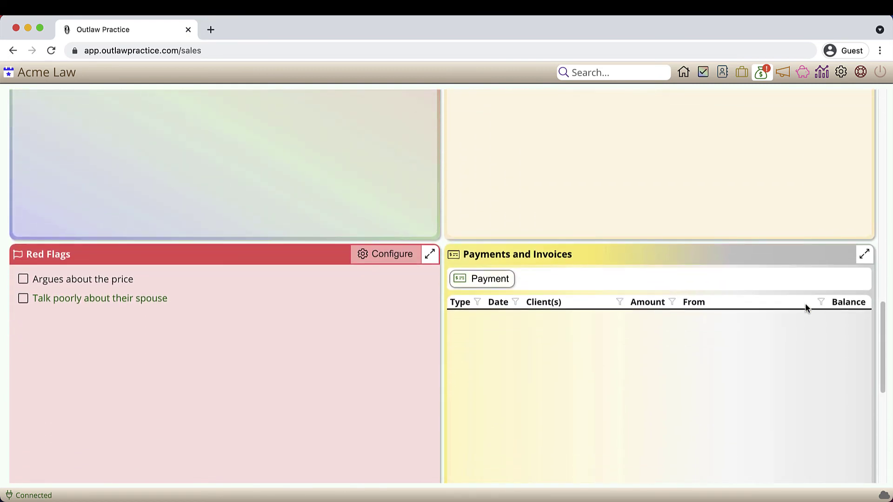
scroll(69, 328, down, 1)
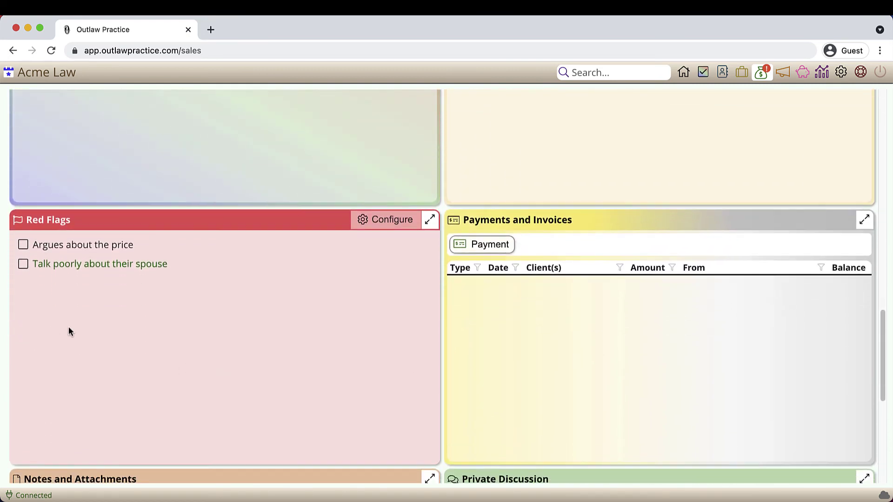
click(23, 265)
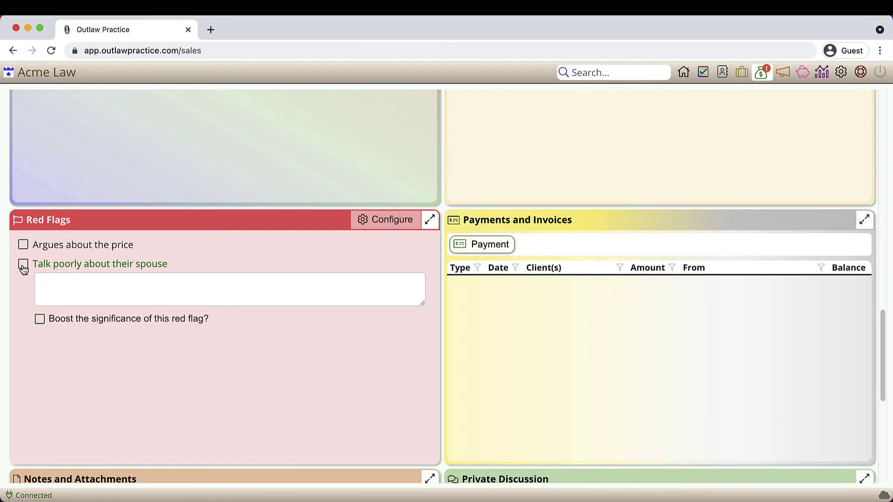
Note "They said the other spouse did not care about the children as much as they did." on the checked flag and boost its significance
click(64, 286)
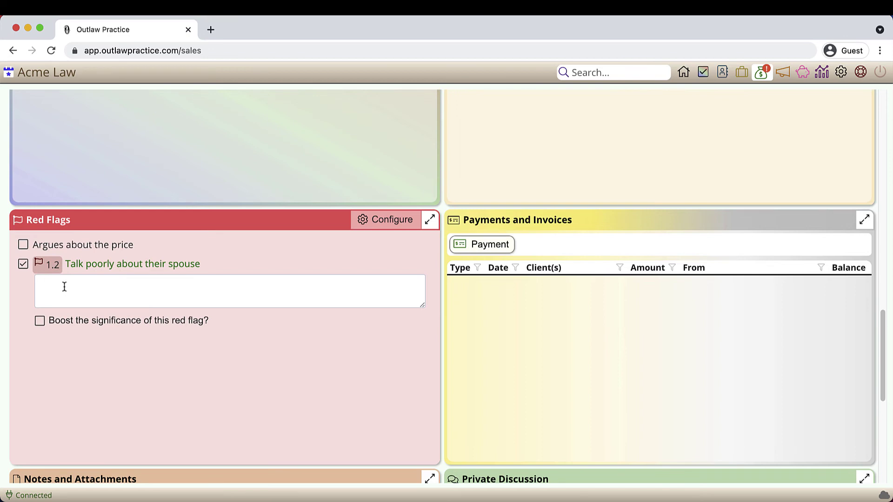
text(They siad)
key(BackSpace)
key(BackSpace)
key(BackSpace)
key(BackSpace)
text(aid the other spouse did not)
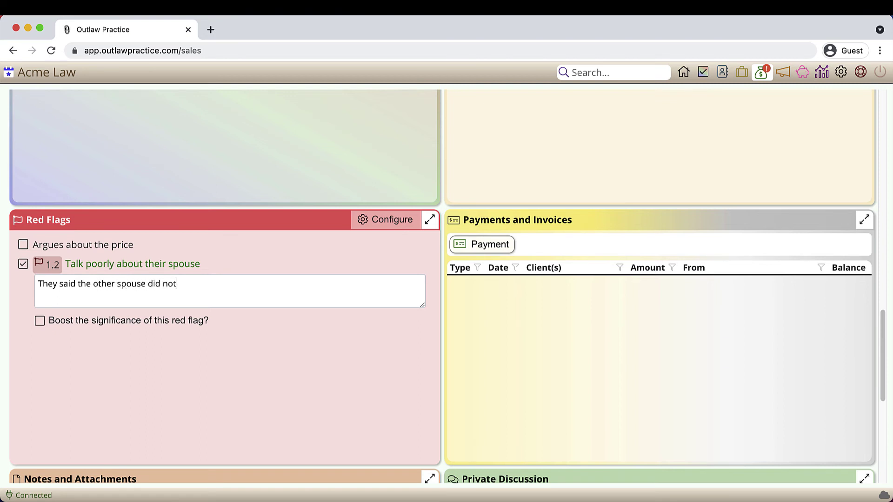
text( care about the children as mu)
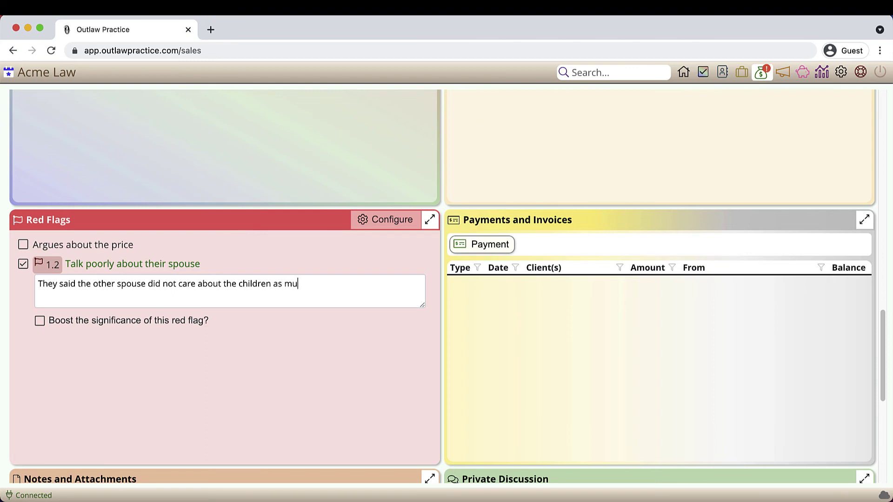
text(ch as they did.)
scroll(273, 369, up, 2)
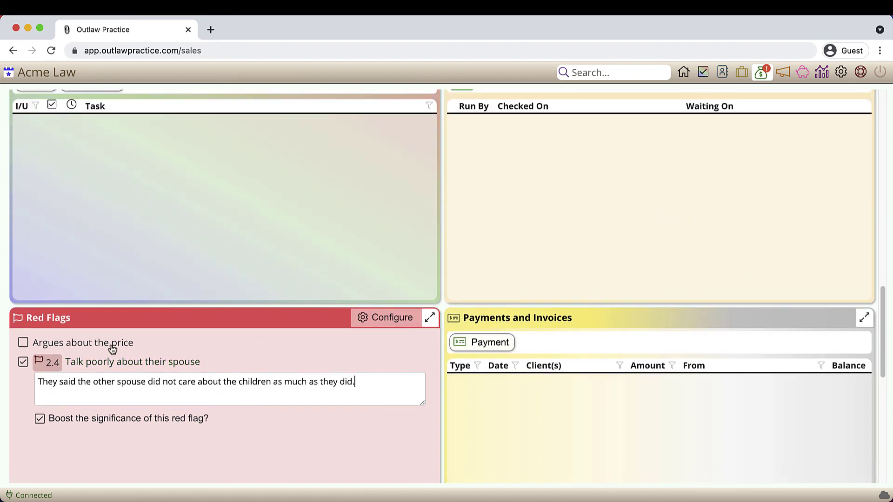
Save the new "Uncontested Divorce" lead with its marked red flag
scroll(311, 393, up, 10)
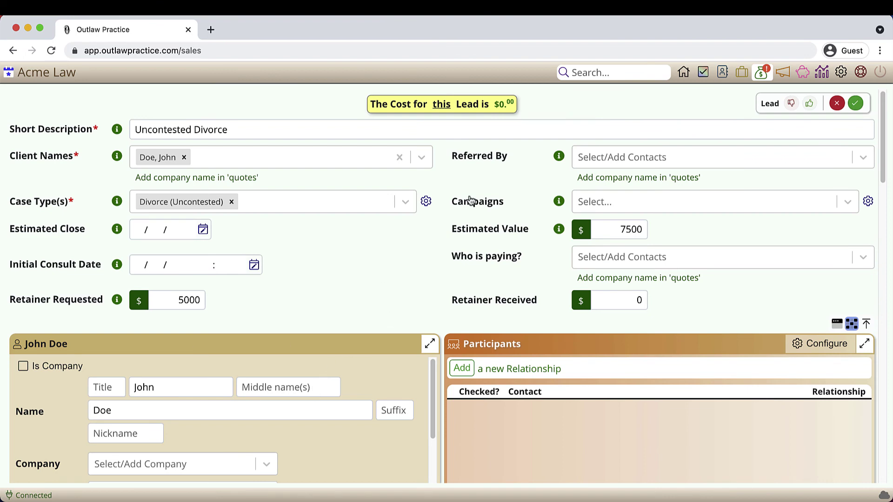
click(856, 104)
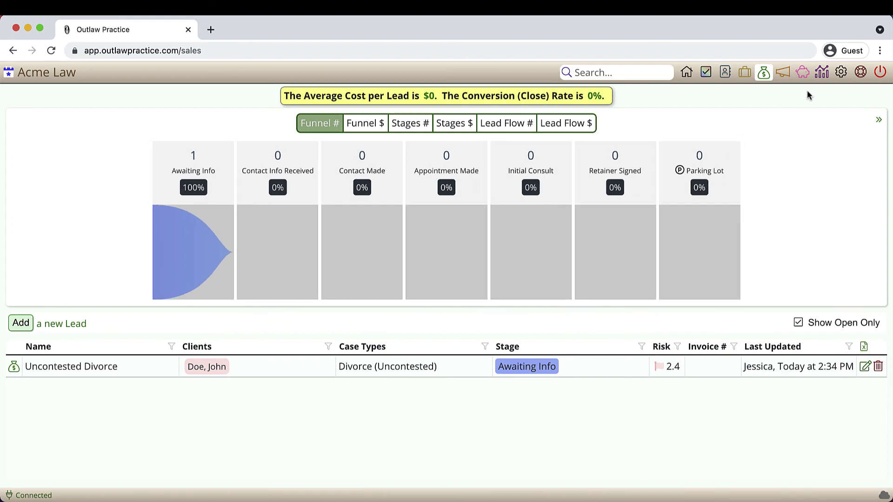
Open the red flag configuration and show the red flags related to Cases
click(841, 72)
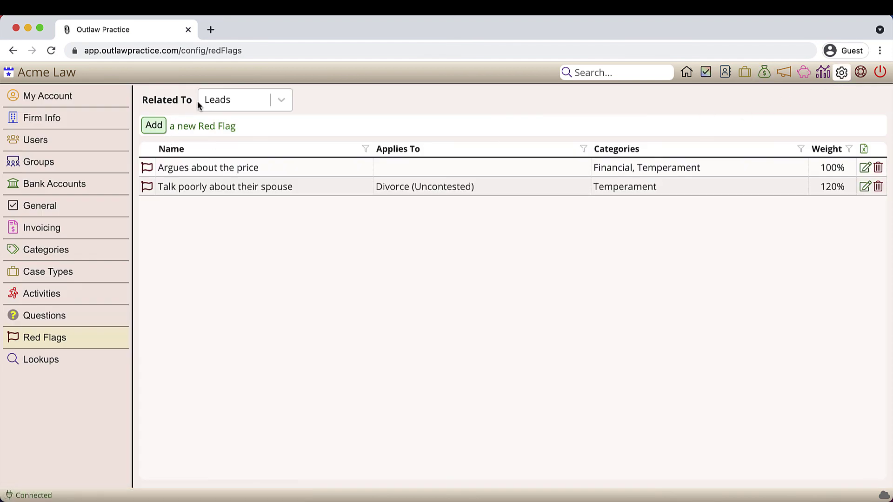
click(217, 104)
click(225, 153)
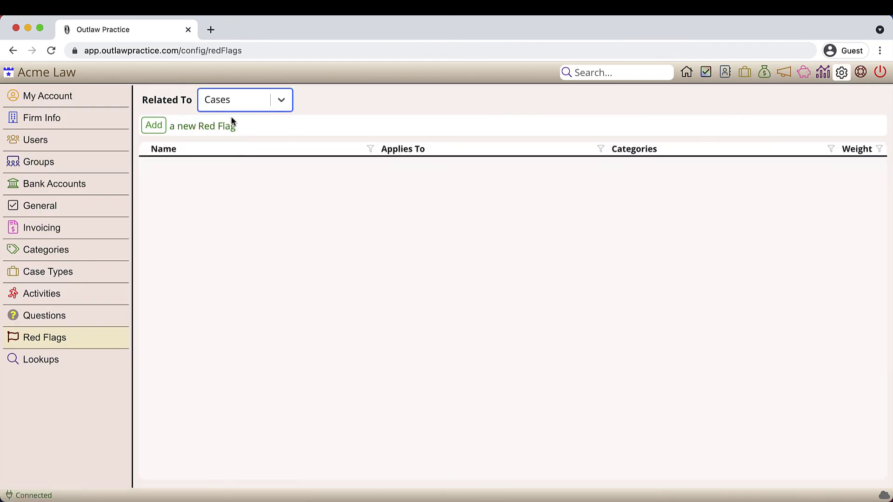
Review the Applies To and Categories options for a new case red flag, and discard the form without saving
click(152, 125)
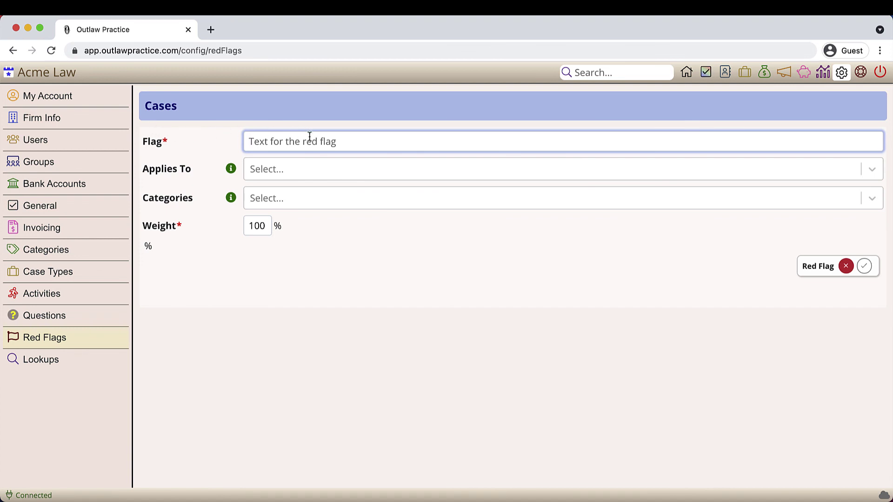
click(305, 169)
click(306, 169)
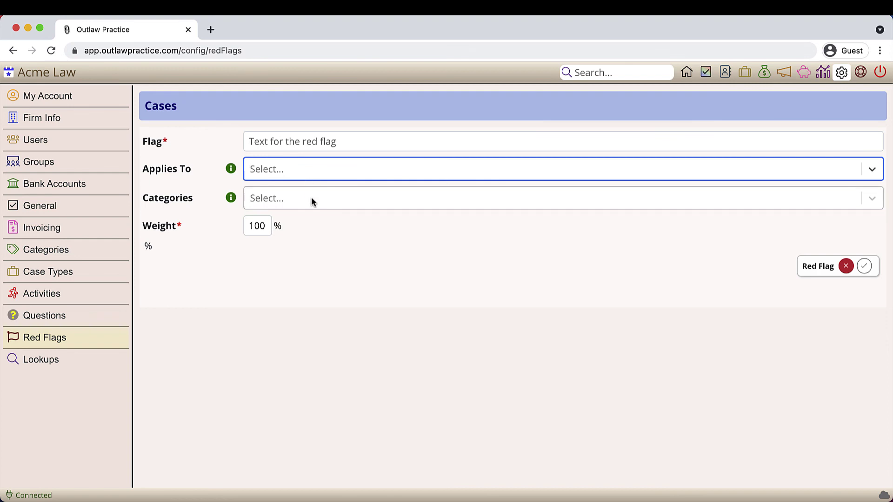
click(311, 196)
click(311, 196)
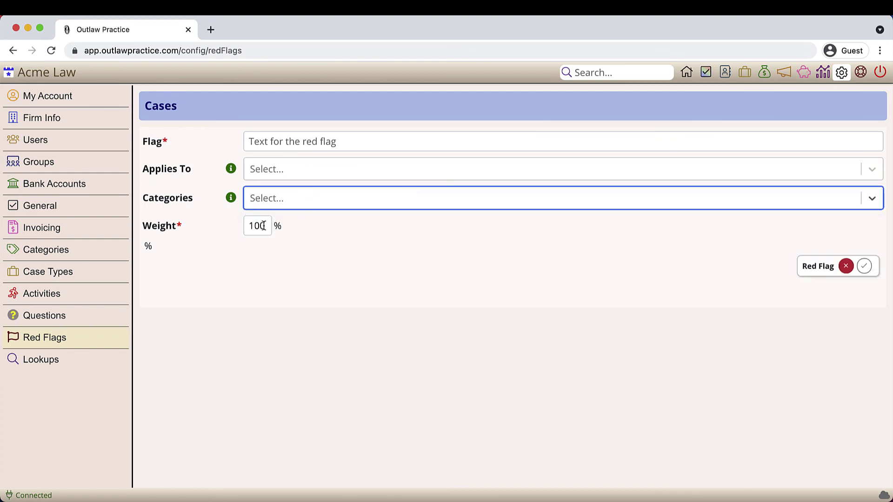
click(844, 267)
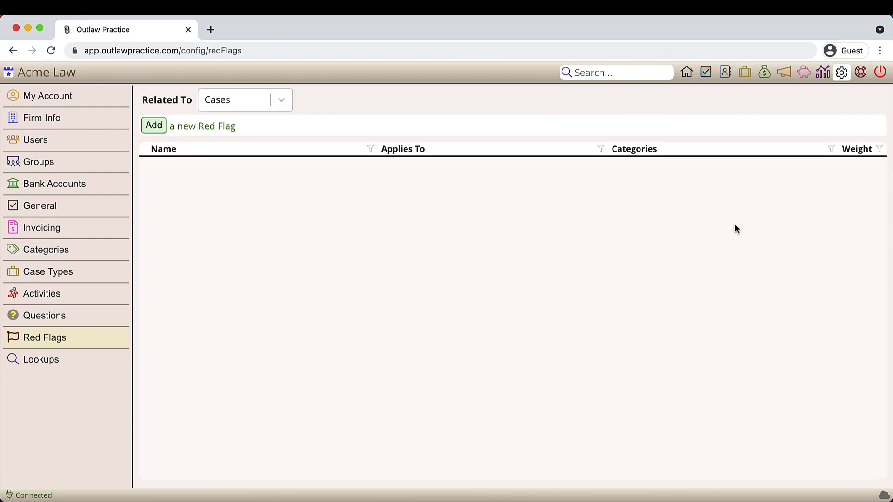